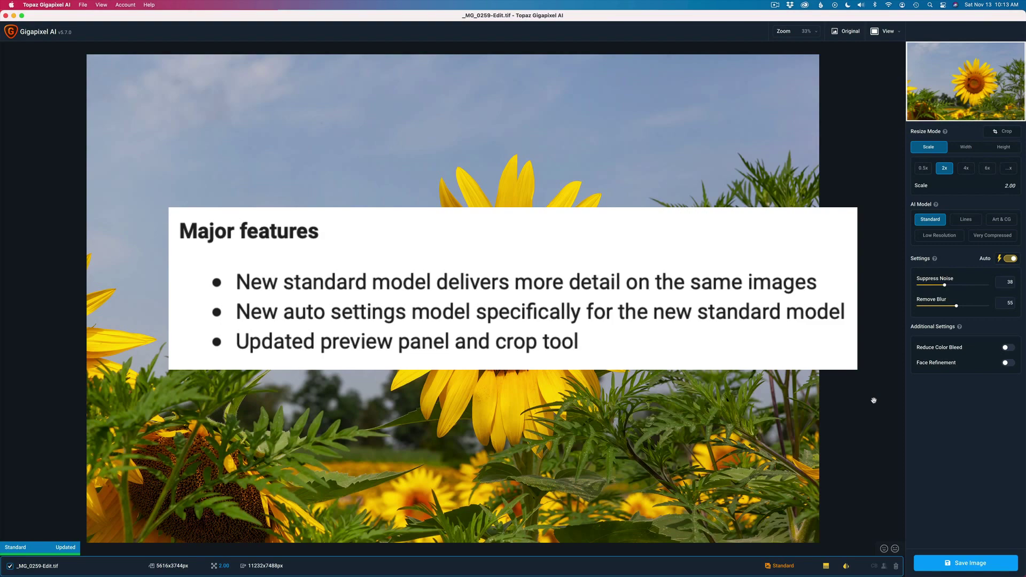
# Step: Start cropping the sunflower photo and review the aspect-ratio presets, keeping Free
pyautogui.click(1003, 136)
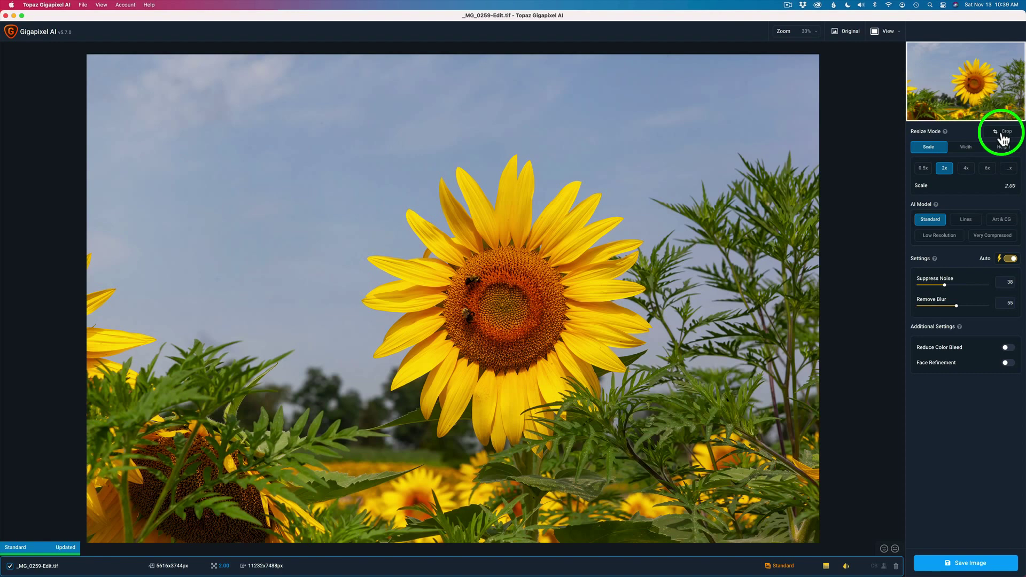
pyautogui.click(1009, 137)
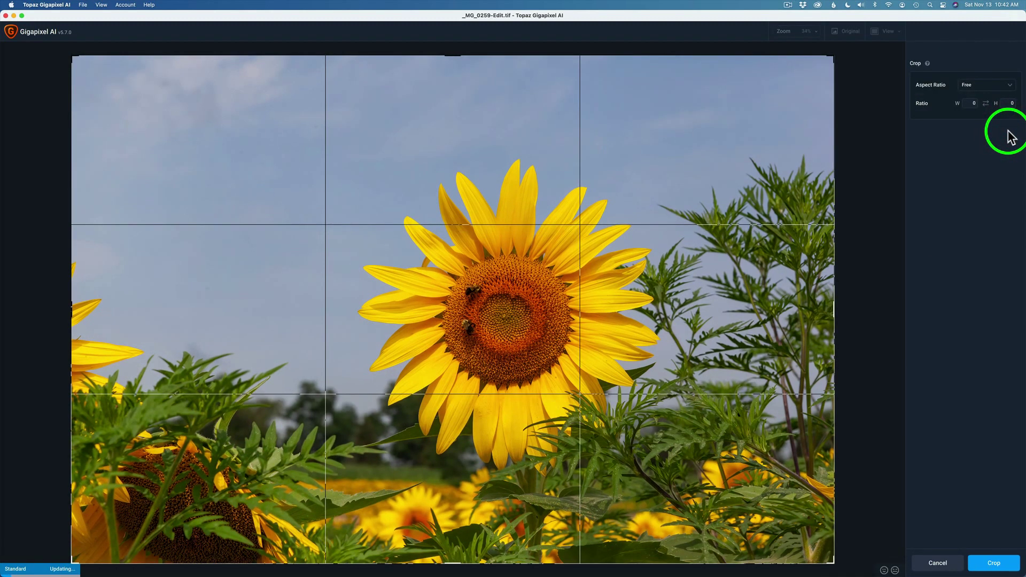
pyautogui.click(1011, 86)
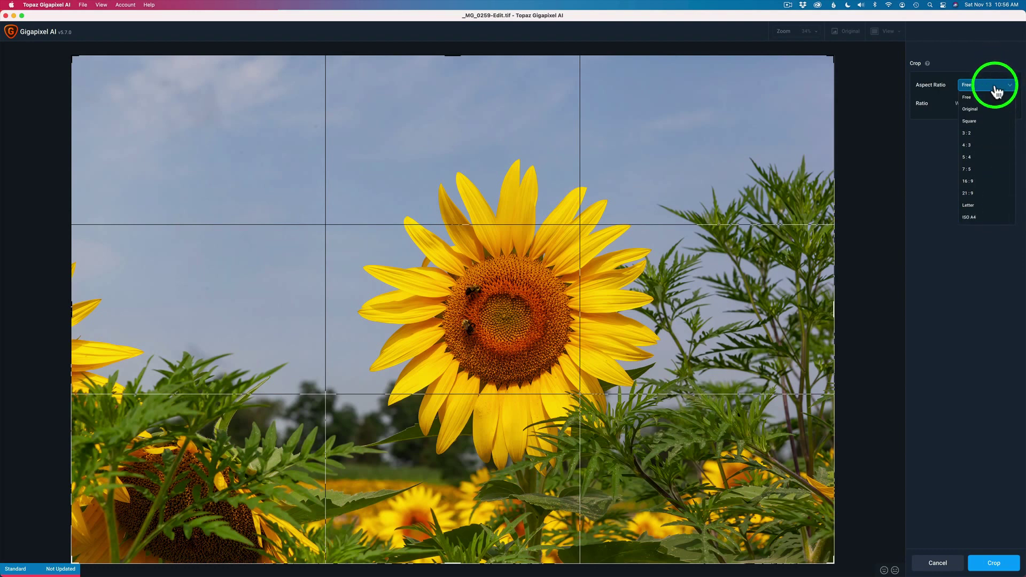
# Step: Keep Free, flip the crop orientation, and try the Original aspect-ratio preset
pyautogui.click(935, 158)
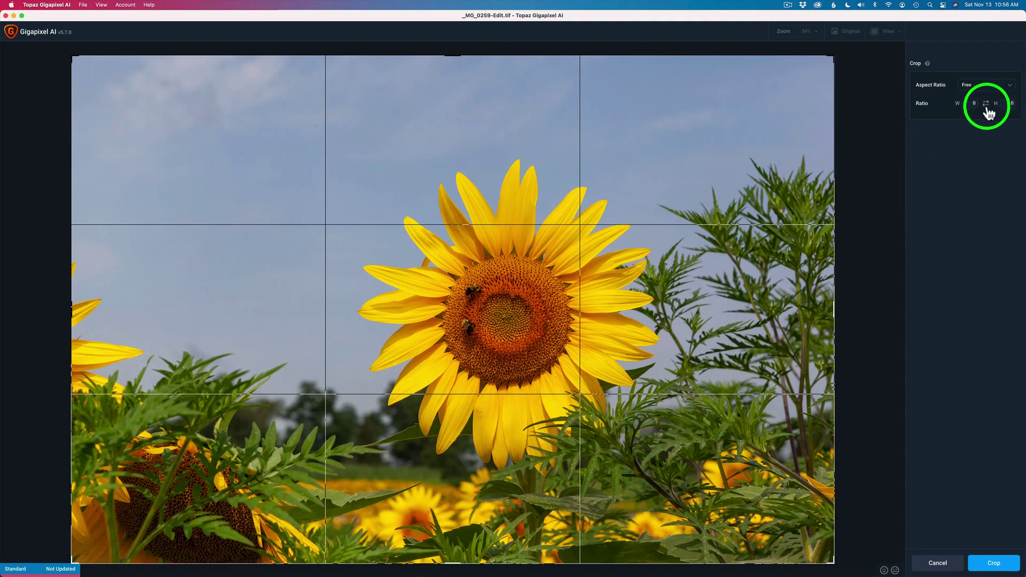
pyautogui.click(987, 103)
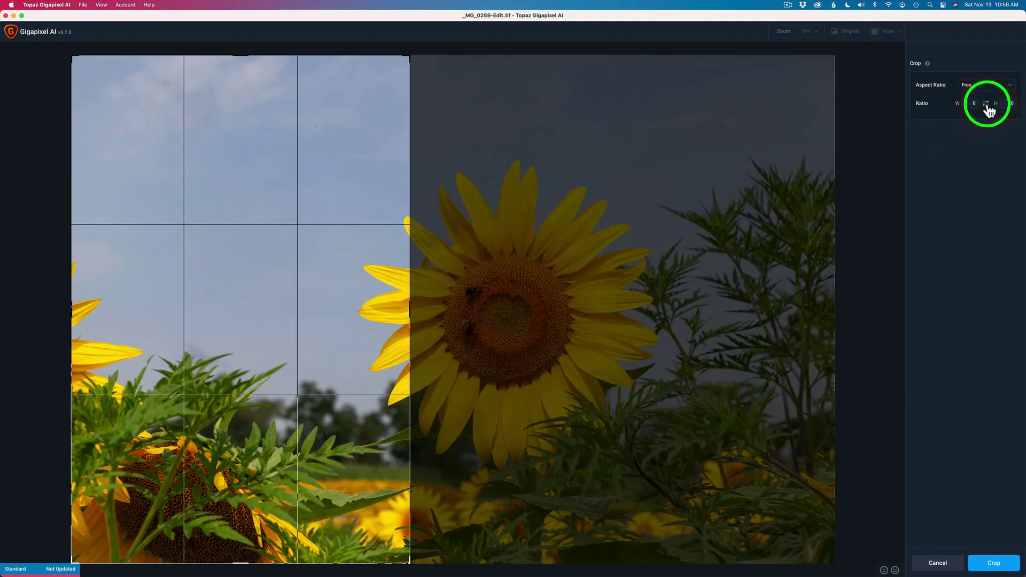
pyautogui.click(987, 103)
pyautogui.click(986, 103)
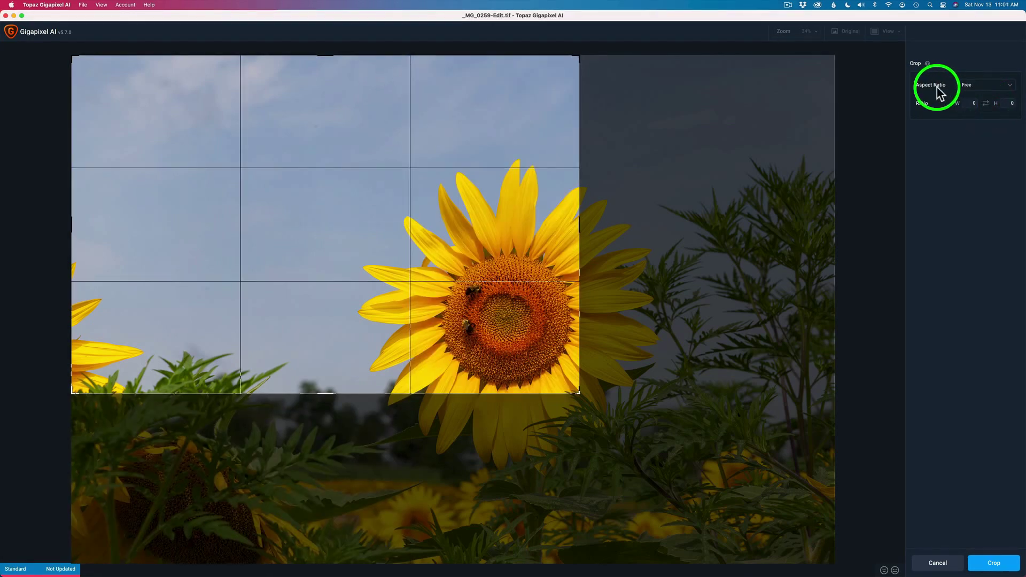
pyautogui.click(1010, 86)
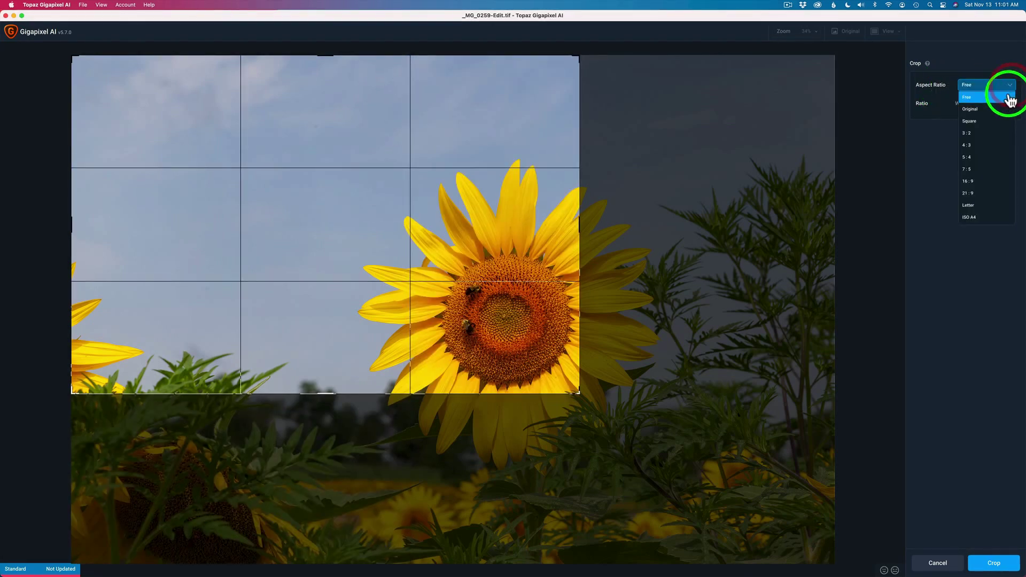
pyautogui.click(993, 109)
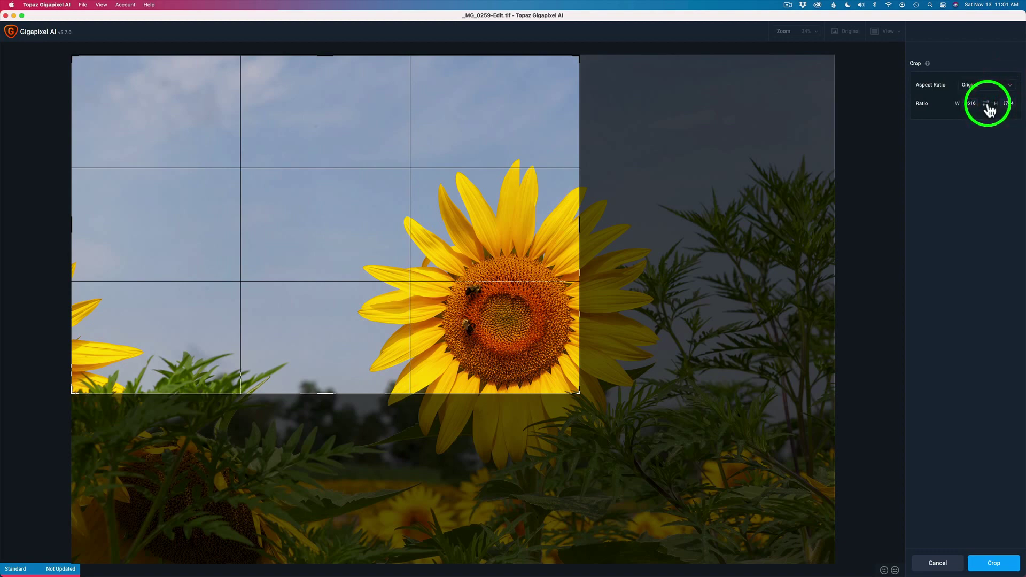
pyautogui.click(986, 104)
pyautogui.click(987, 106)
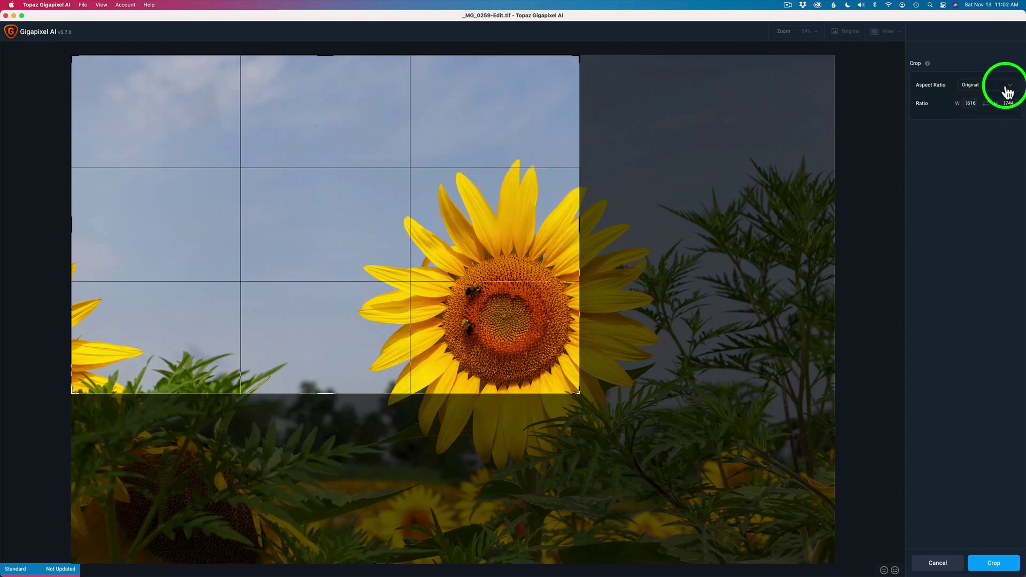
# Step: Try the 3:2 preset, then lock the crop to 5:4 and flip its orientation
pyautogui.click(1007, 85)
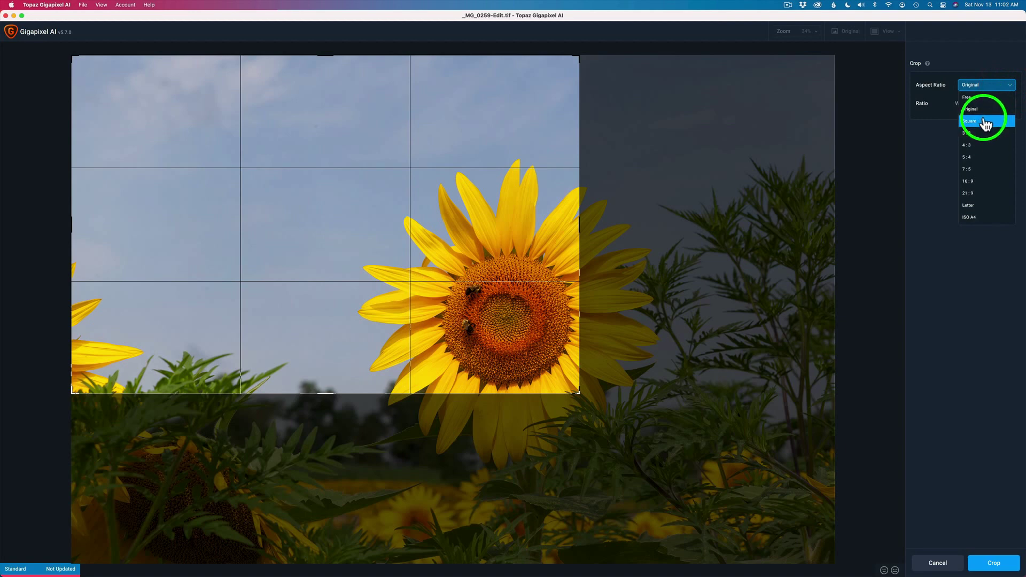
pyautogui.click(982, 135)
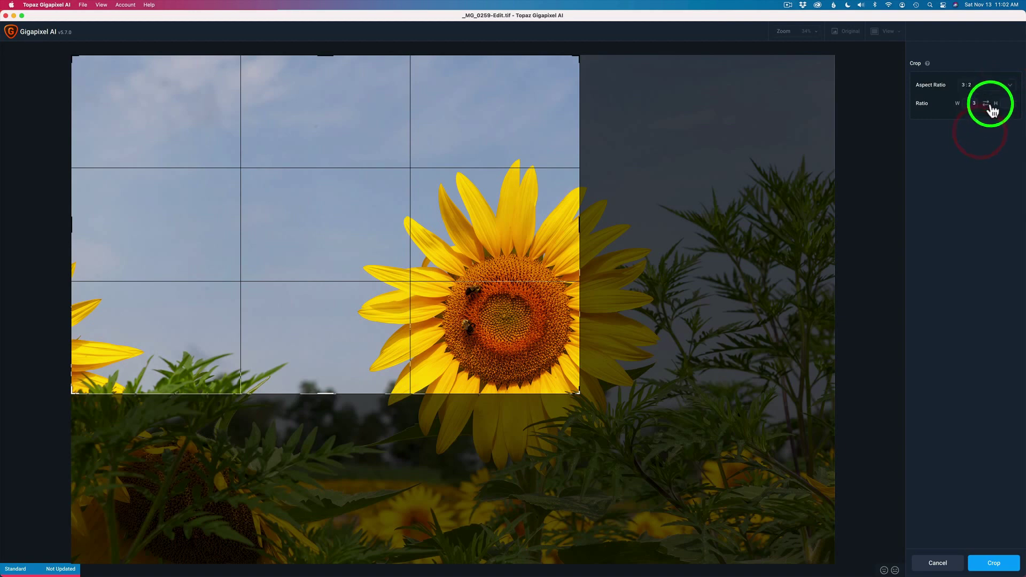
pyautogui.click(988, 104)
pyautogui.click(989, 106)
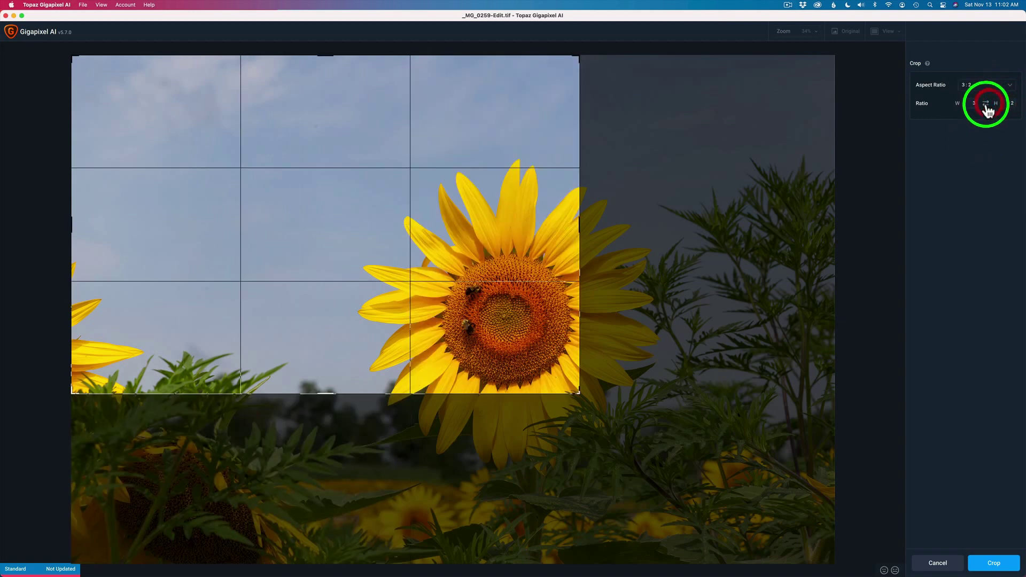
pyautogui.click(981, 86)
pyautogui.click(973, 159)
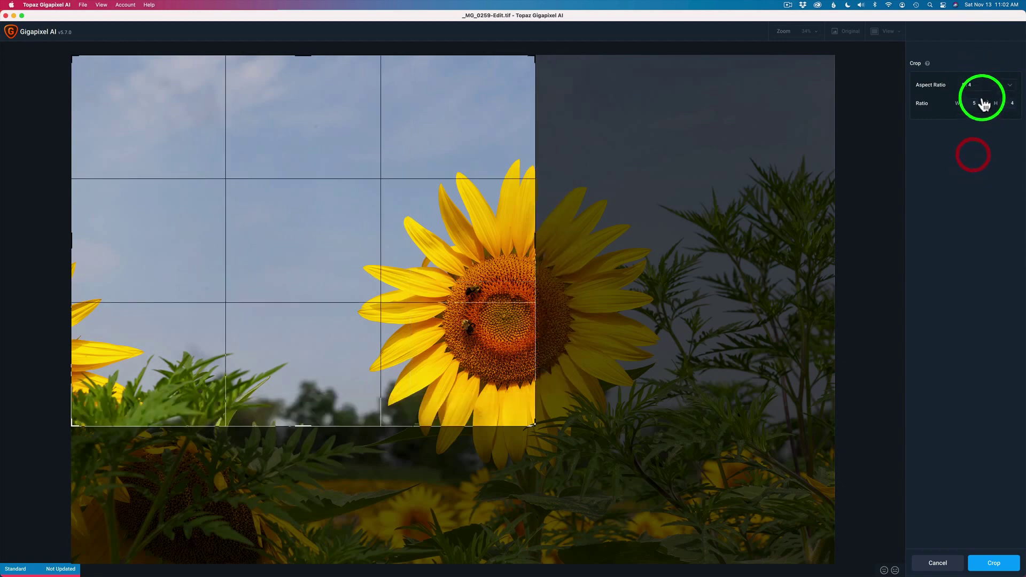
pyautogui.click(986, 104)
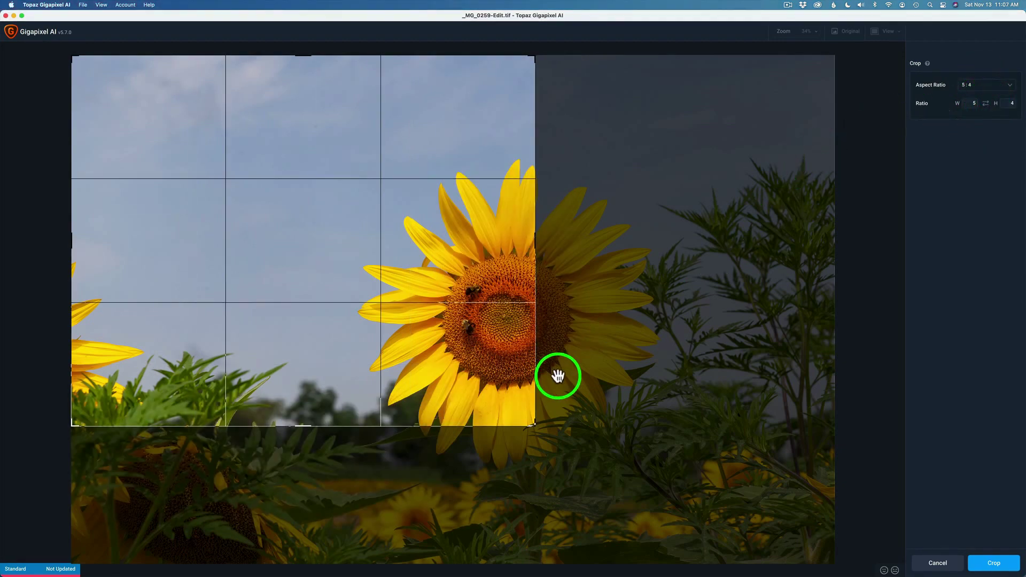
# Step: Resize the 5:4 crop box at its corners and edges, then centre it on the sunflower
pyautogui.moveTo(534, 428); pyautogui.dragTo(671, 490)
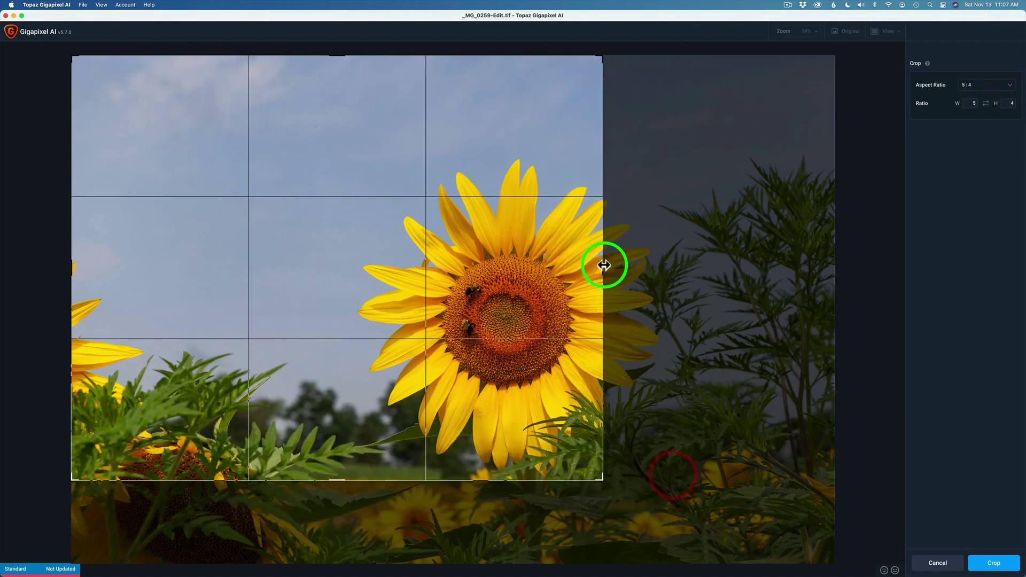
pyautogui.moveTo(605, 269)
pyautogui.mouseDown()
pyautogui.moveTo(692, 281)
pyautogui.moveTo(584, 267)
pyautogui.mouseUp()
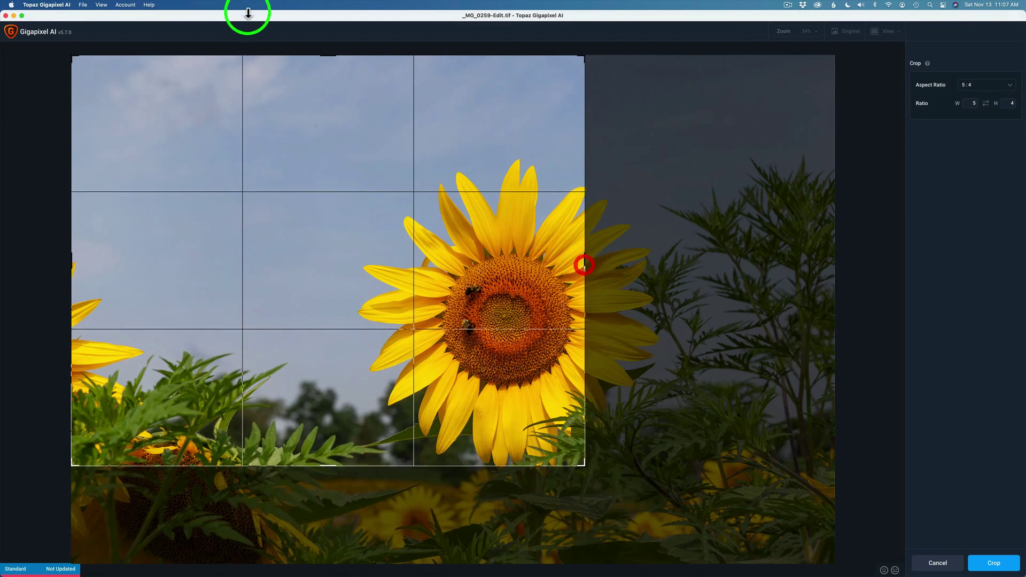
pyautogui.moveTo(328, 56)
pyautogui.mouseDown()
pyautogui.moveTo(334, 162)
pyautogui.moveTo(343, 119)
pyautogui.mouseUp()
pyautogui.moveTo(505, 292); pyautogui.dragTo(614, 291)
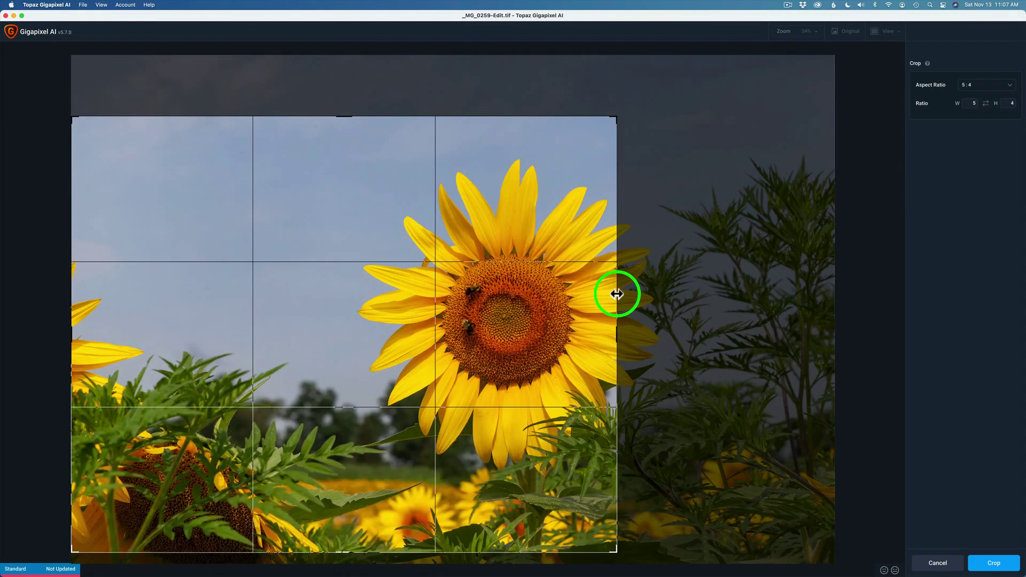
pyautogui.moveTo(357, 318)
pyautogui.mouseDown()
pyautogui.moveTo(522, 304)
pyautogui.moveTo(495, 307)
pyautogui.moveTo(492, 292)
pyautogui.moveTo(509, 292)
pyautogui.mouseUp()
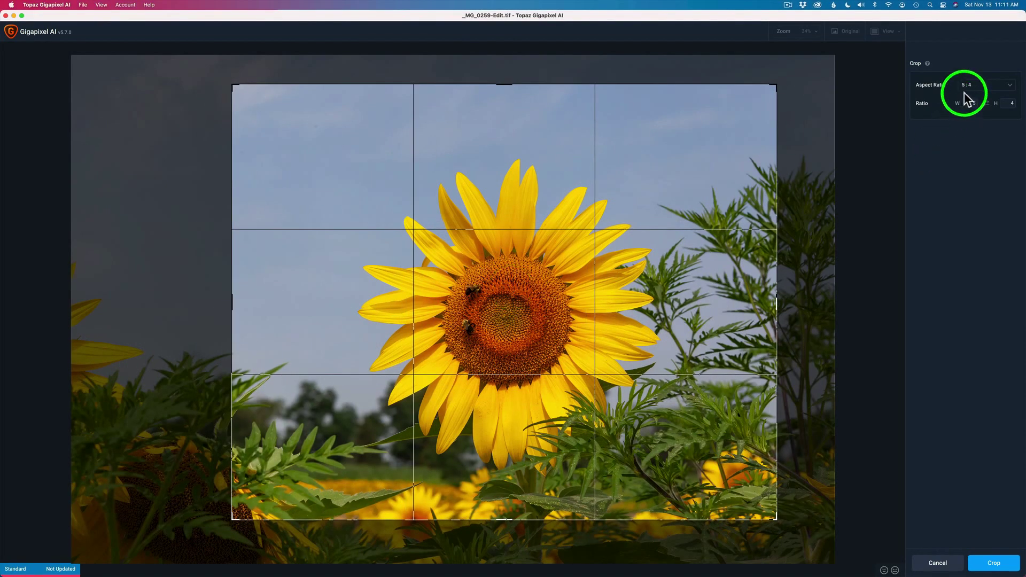
# Step: Switch the crop back to Free and adjust its left, top and right edges
pyautogui.click(986, 87)
pyautogui.click(984, 98)
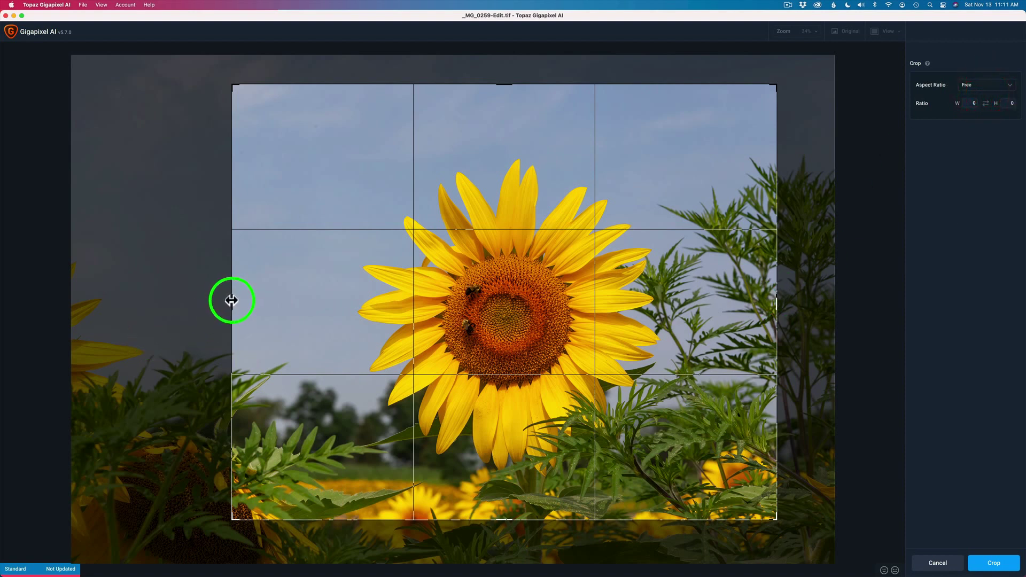
pyautogui.moveTo(232, 299); pyautogui.dragTo(125, 297)
pyautogui.moveTo(451, 84)
pyautogui.mouseDown()
pyautogui.moveTo(459, 199)
pyautogui.moveTo(462, 149)
pyautogui.moveTo(464, 159)
pyautogui.mouseUp()
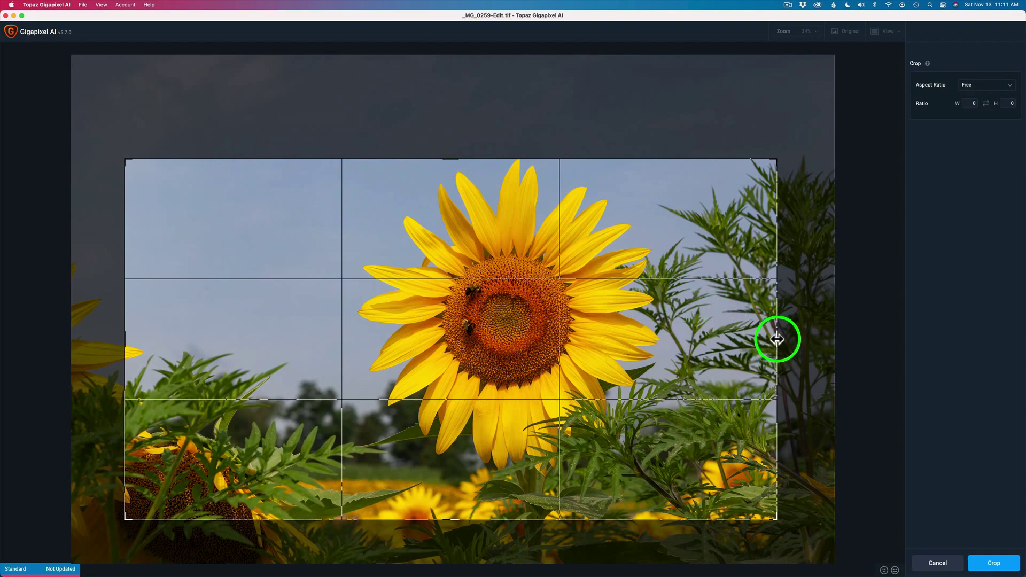
pyautogui.moveTo(774, 344); pyautogui.dragTo(785, 340)
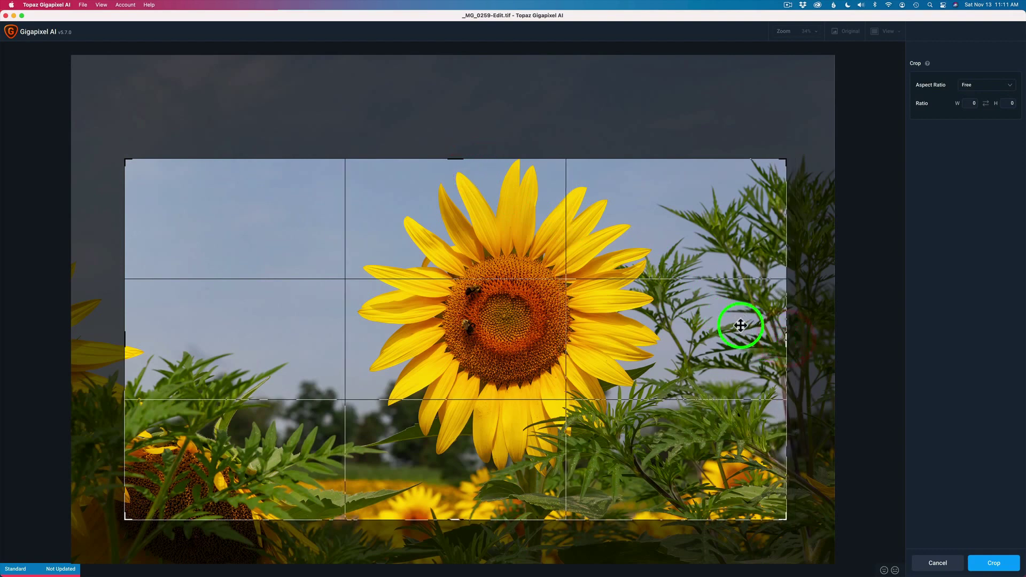
pyautogui.moveTo(458, 158); pyautogui.dragTo(461, 120)
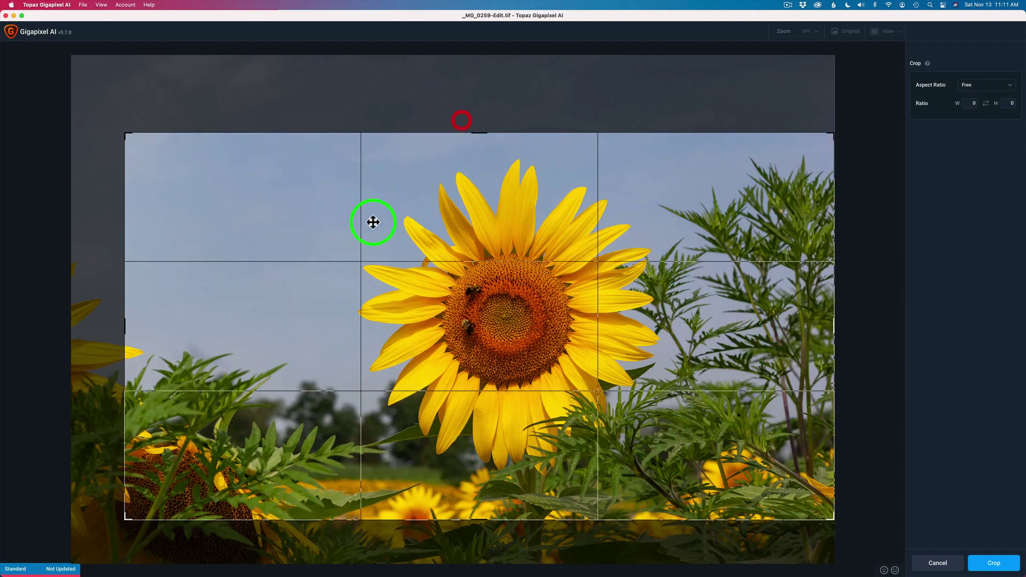
pyautogui.moveTo(121, 325)
pyautogui.mouseDown()
pyautogui.moveTo(88, 323)
pyautogui.moveTo(176, 322)
pyautogui.moveTo(273, 300)
pyautogui.moveTo(270, 284)
pyautogui.moveTo(185, 295)
pyautogui.moveTo(243, 287)
pyautogui.mouseUp()
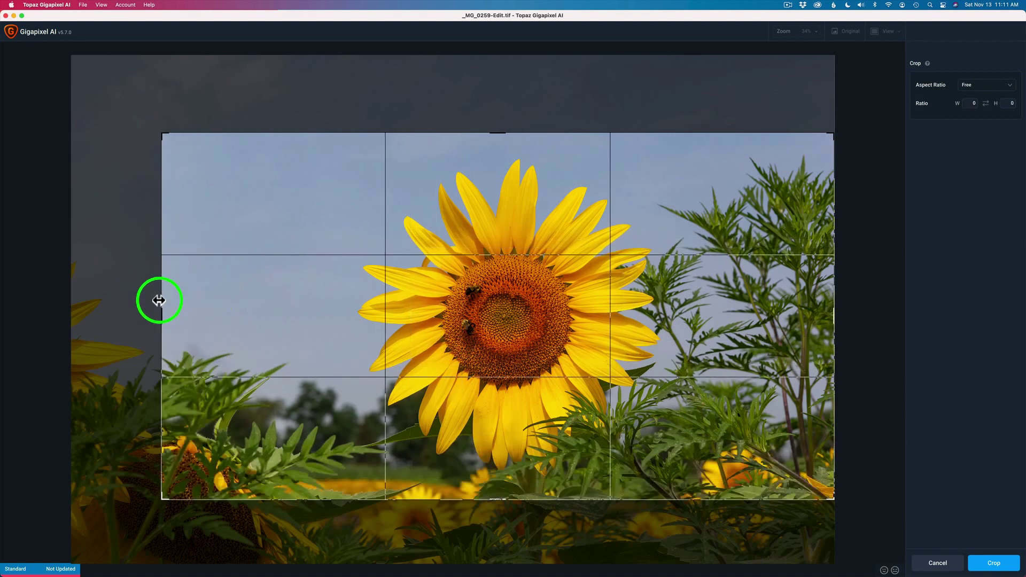
pyautogui.moveTo(158, 300)
pyautogui.mouseDown()
pyautogui.moveTo(236, 280)
pyautogui.moveTo(150, 282)
pyautogui.mouseUp()
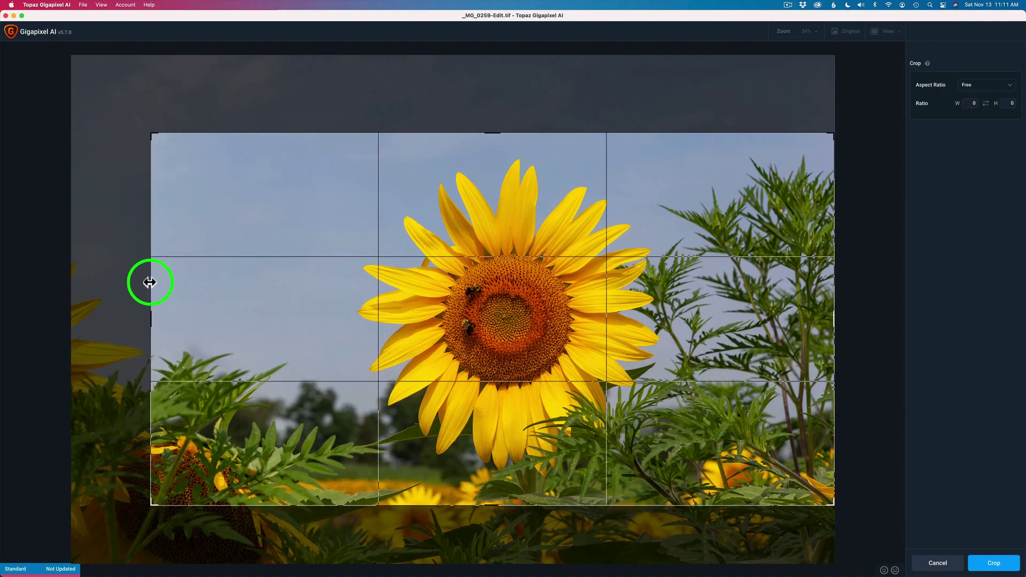
pyautogui.moveTo(149, 280)
pyautogui.mouseDown()
pyautogui.moveTo(348, 280)
pyautogui.moveTo(227, 281)
pyautogui.moveTo(344, 278)
pyautogui.moveTo(282, 280)
pyautogui.mouseUp()
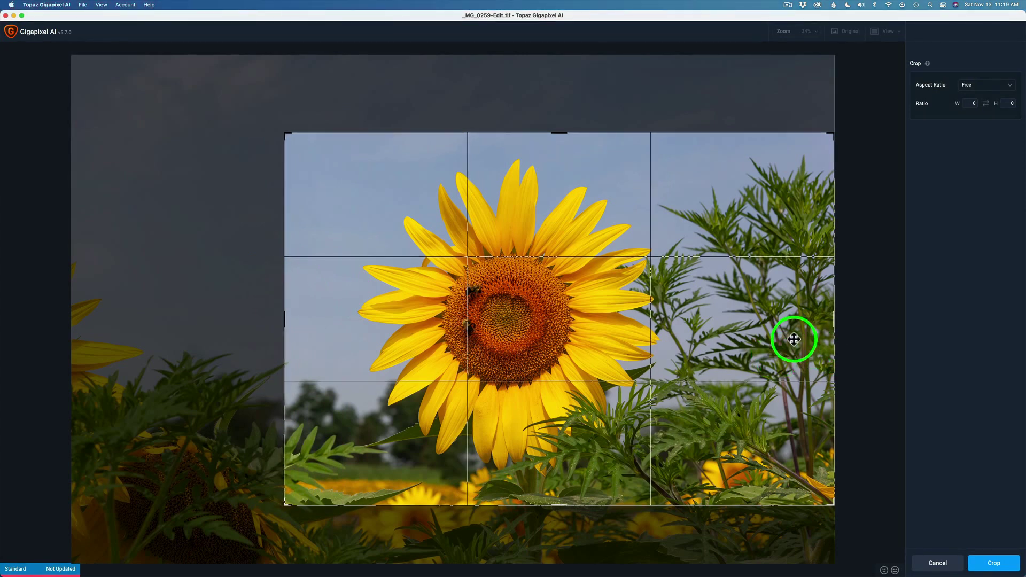
# Step: Trim foliage from the right, top and bottom, then centre the crop on the sunflower head
pyautogui.moveTo(618, 317); pyautogui.dragTo(576, 320)
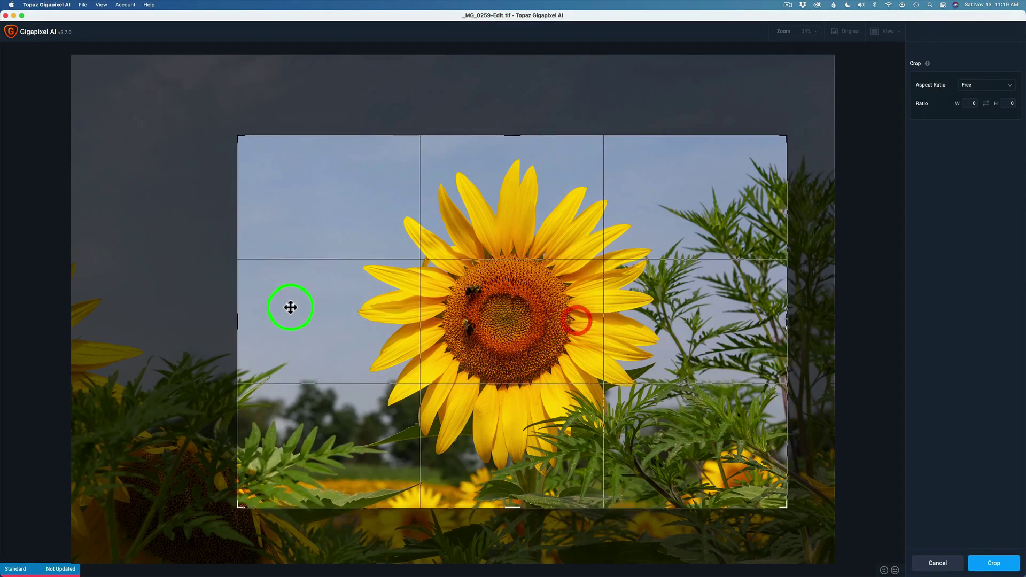
pyautogui.moveTo(236, 321); pyautogui.dragTo(309, 309)
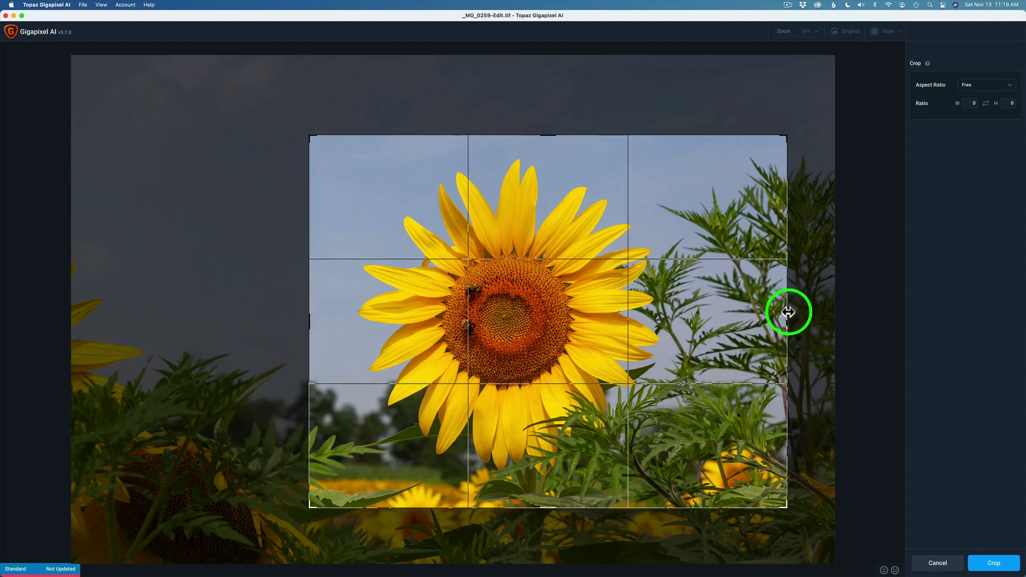
pyautogui.moveTo(787, 306); pyautogui.dragTo(753, 310)
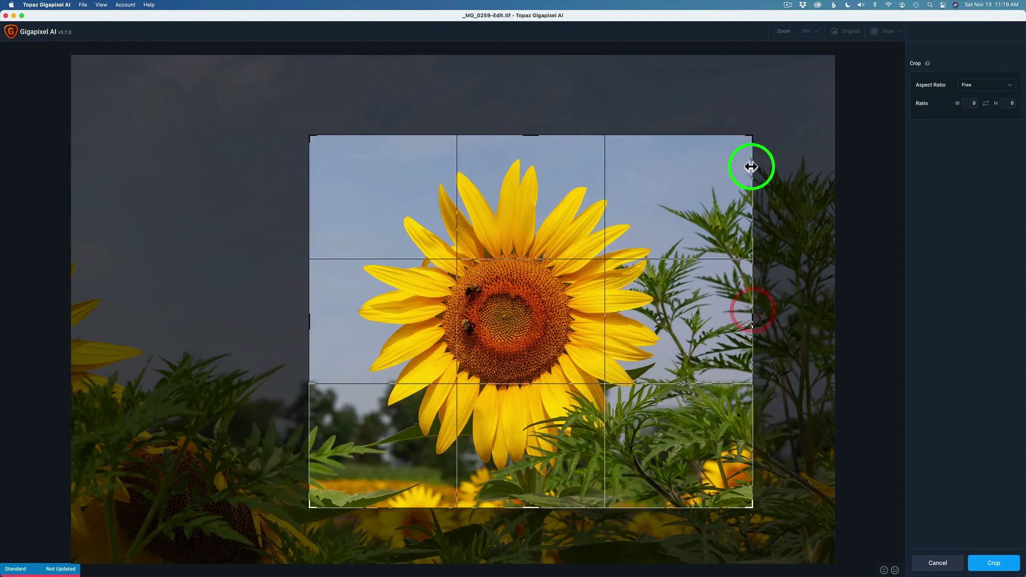
pyautogui.moveTo(752, 165); pyautogui.dragTo(772, 165)
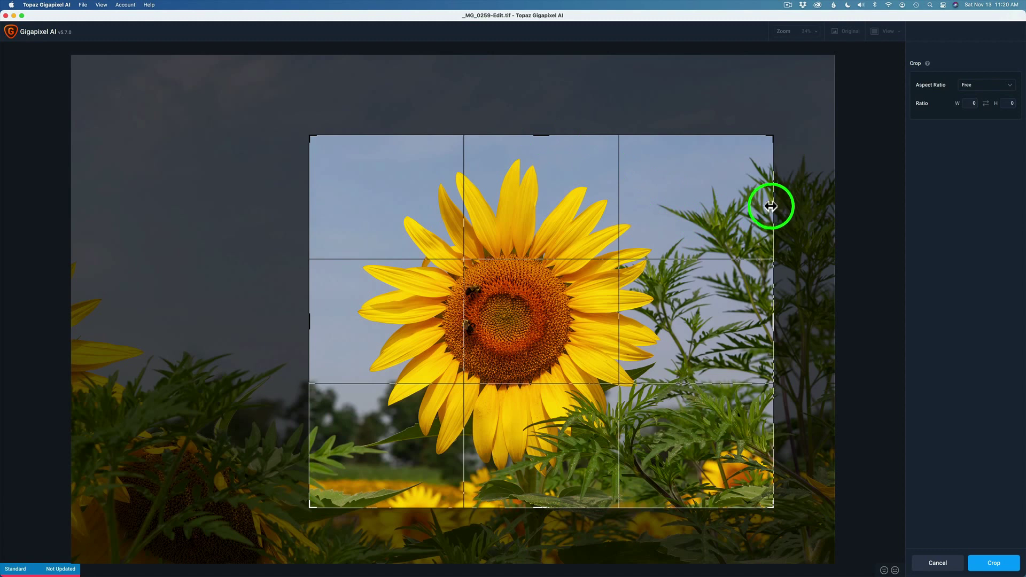
pyautogui.moveTo(773, 206); pyautogui.dragTo(739, 206)
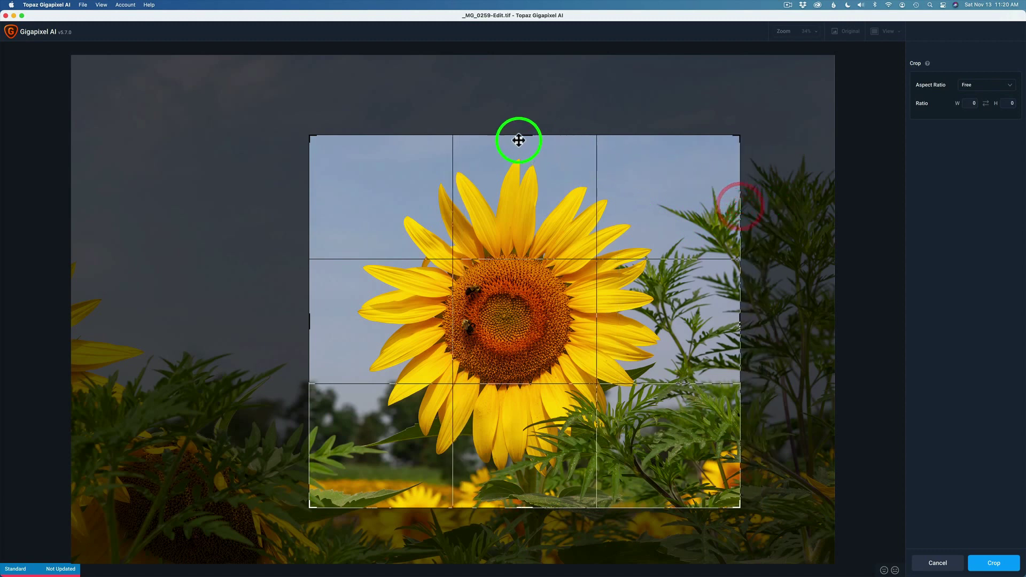
pyautogui.moveTo(521, 136); pyautogui.dragTo(521, 148)
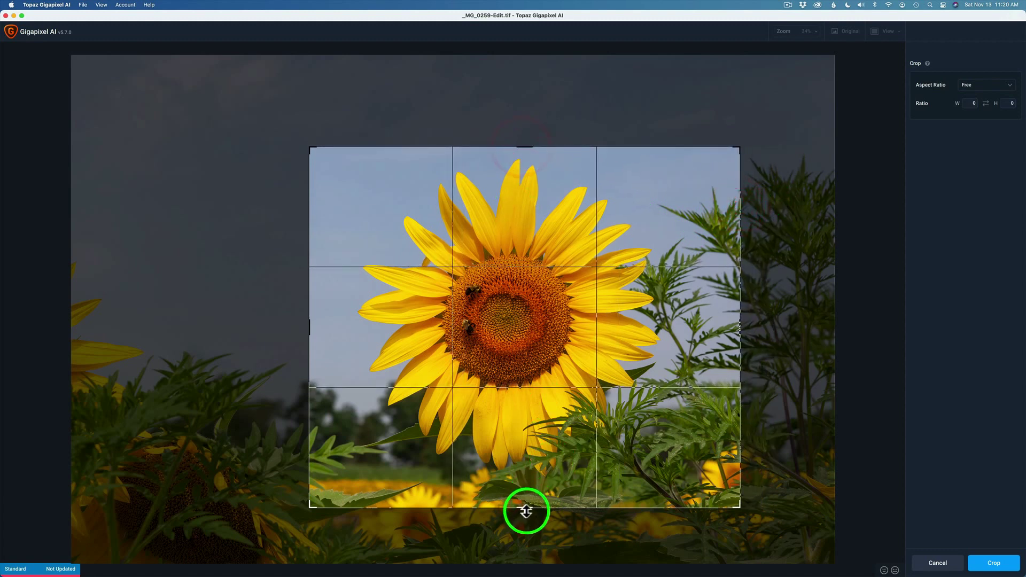
pyautogui.moveTo(526, 506); pyautogui.dragTo(525, 486)
pyautogui.moveTo(541, 406); pyautogui.dragTo(518, 402)
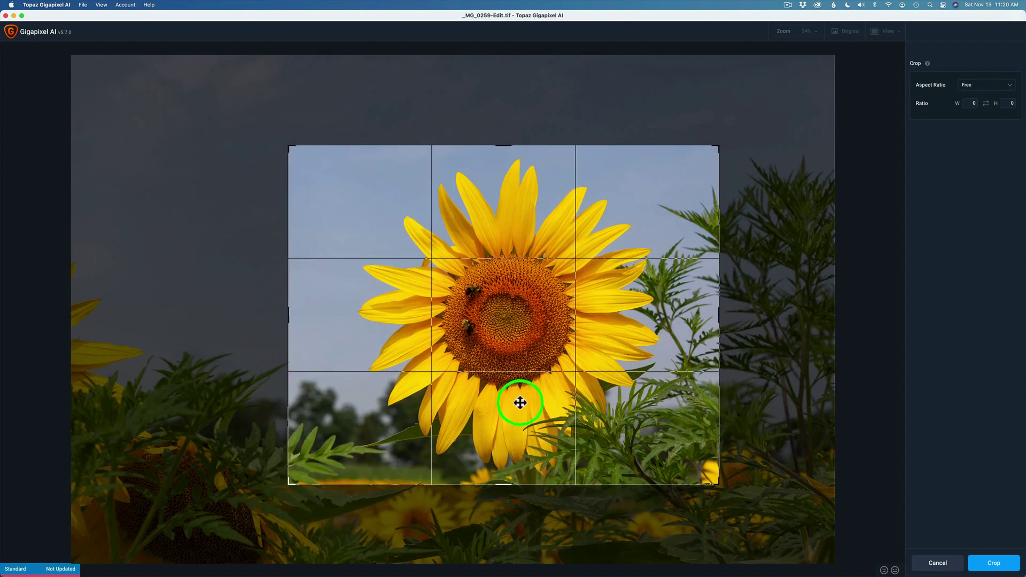
pyautogui.moveTo(518, 402); pyautogui.dragTo(525, 401)
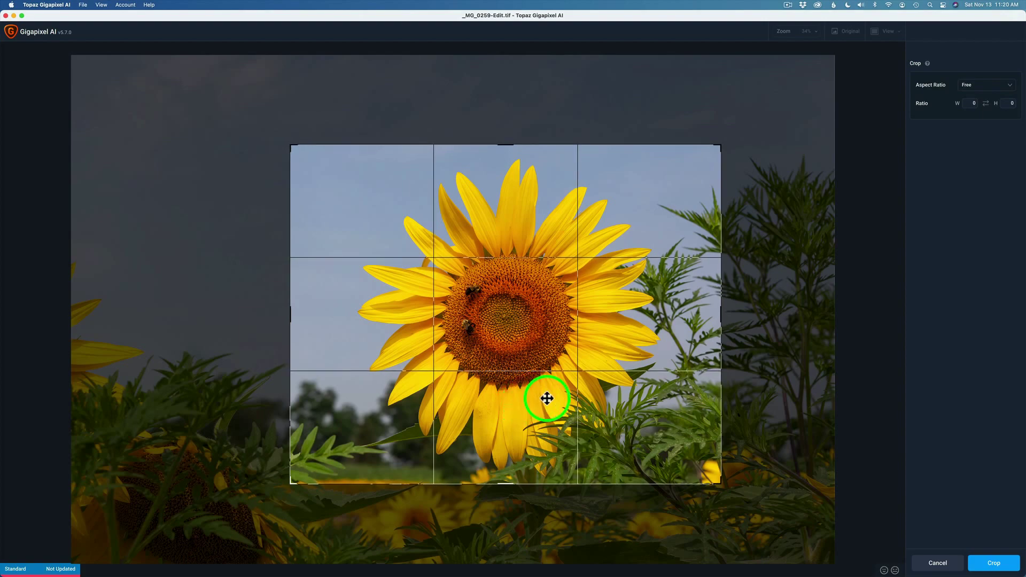
# Step: Commit the sunflower crop and return to the main preview
pyautogui.click(991, 566)
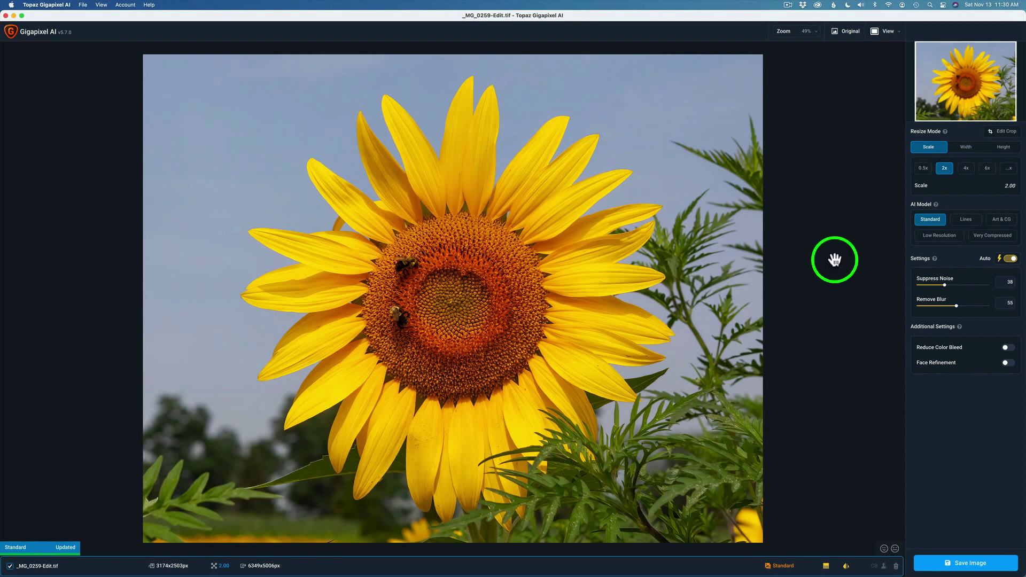
# Step: Zoom the preview to 100% on the sunflower's centre
pyautogui.click(816, 36)
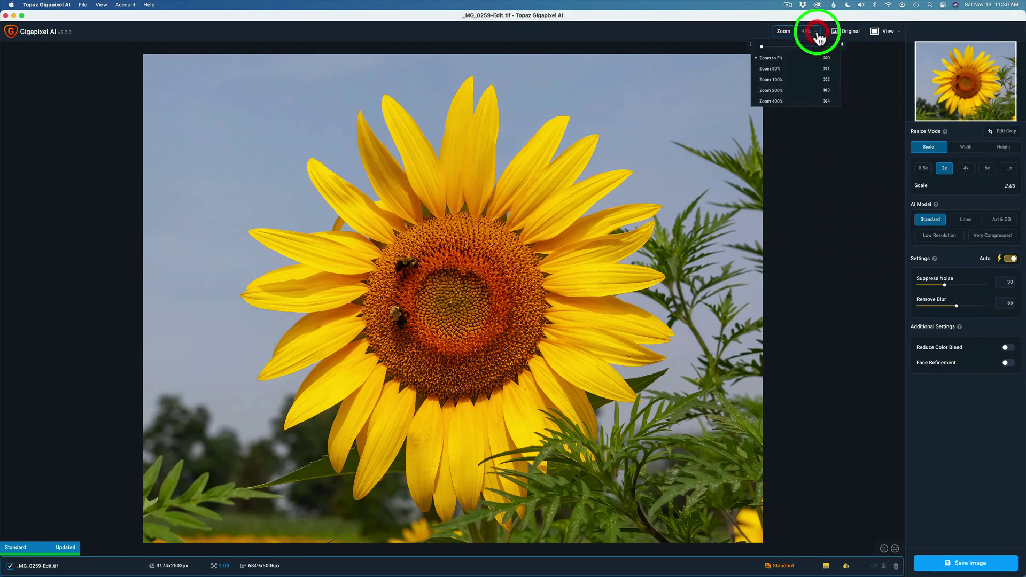
pyautogui.click(789, 92)
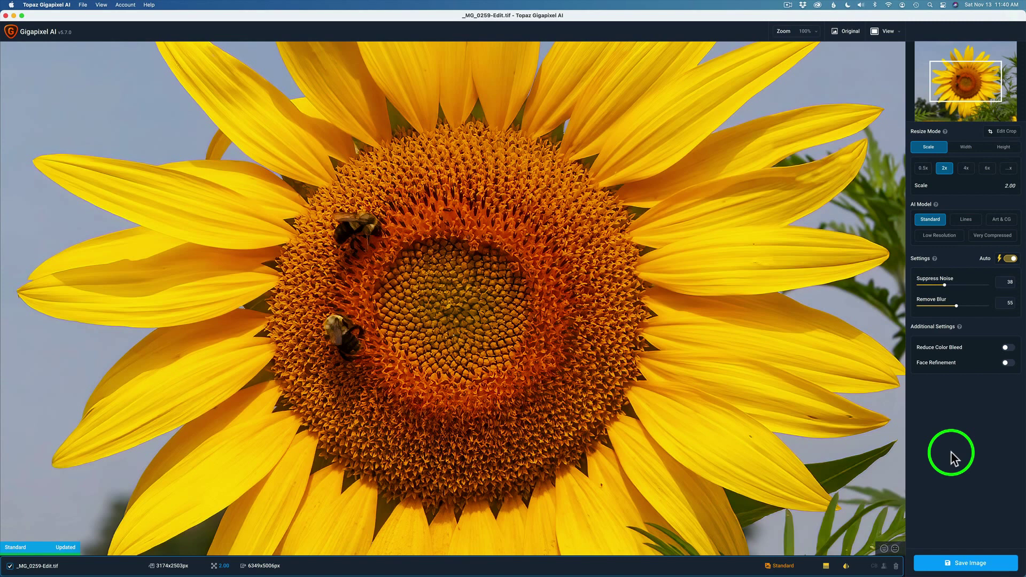
# Step: Zoom to 200% and toggle Original to compare the unprocessed sunflower detail
pyautogui.click(819, 38)
pyautogui.click(788, 90)
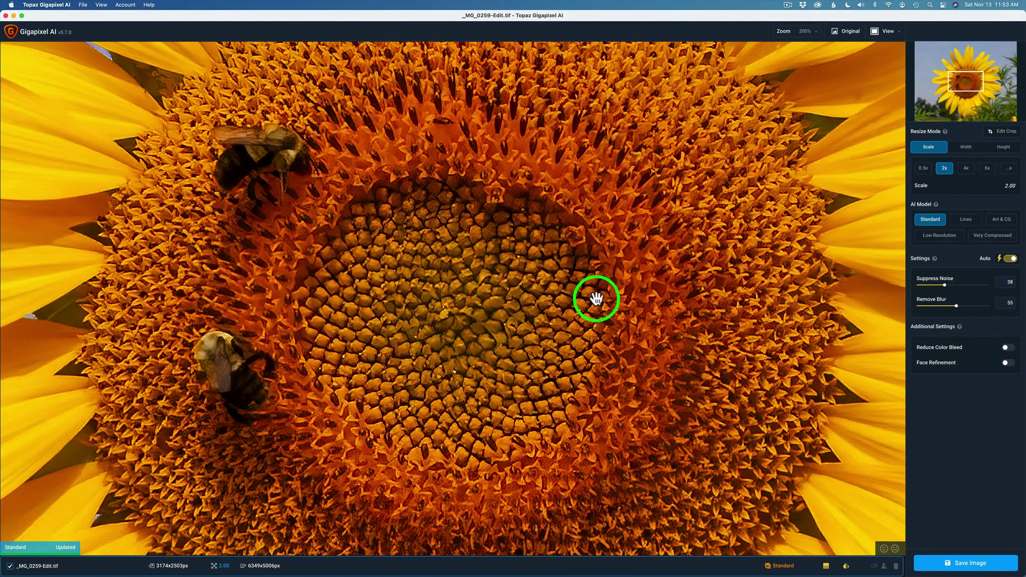
pyautogui.click(850, 37)
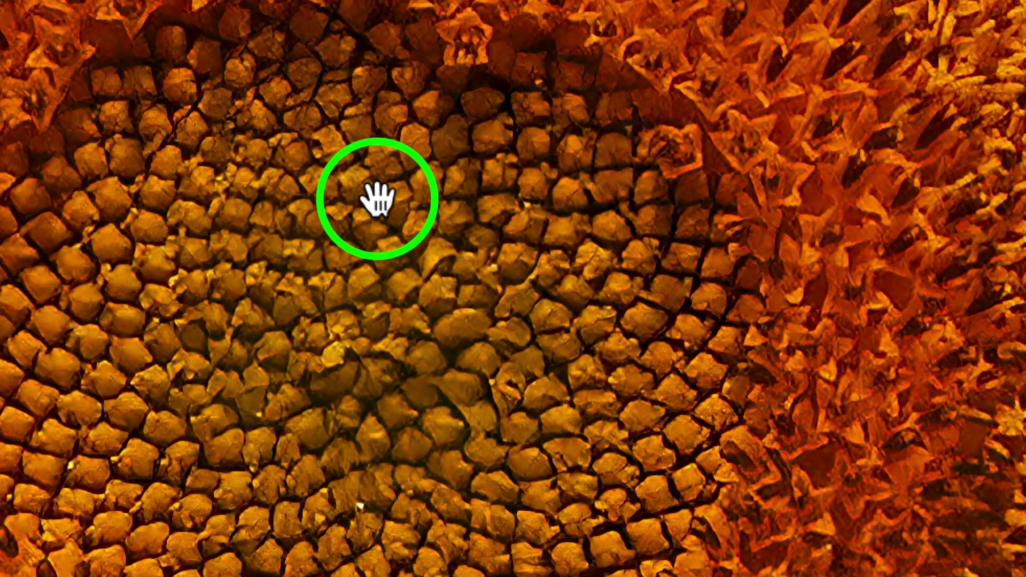
pyautogui.click(377, 198)
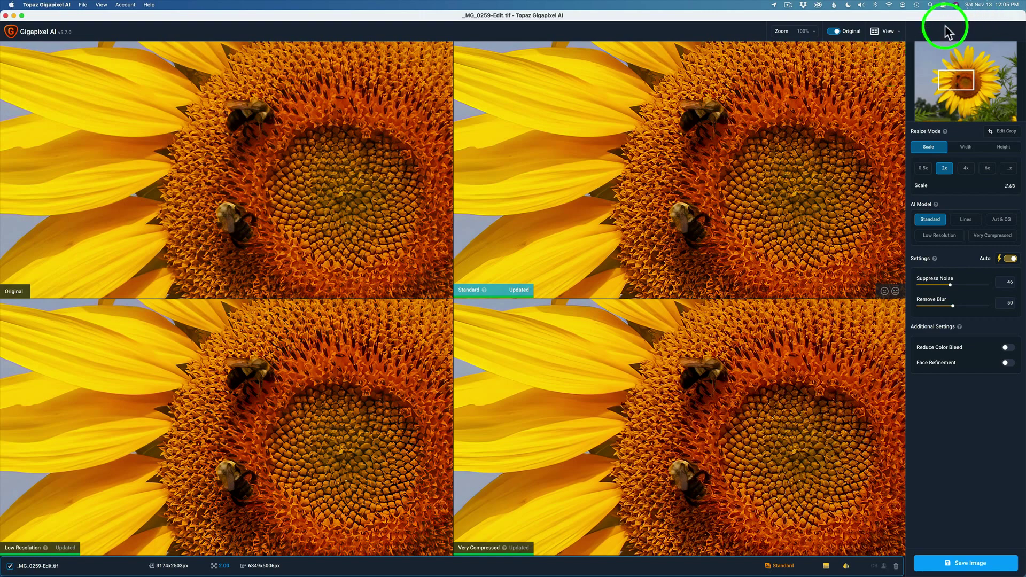
pyautogui.click(891, 33)
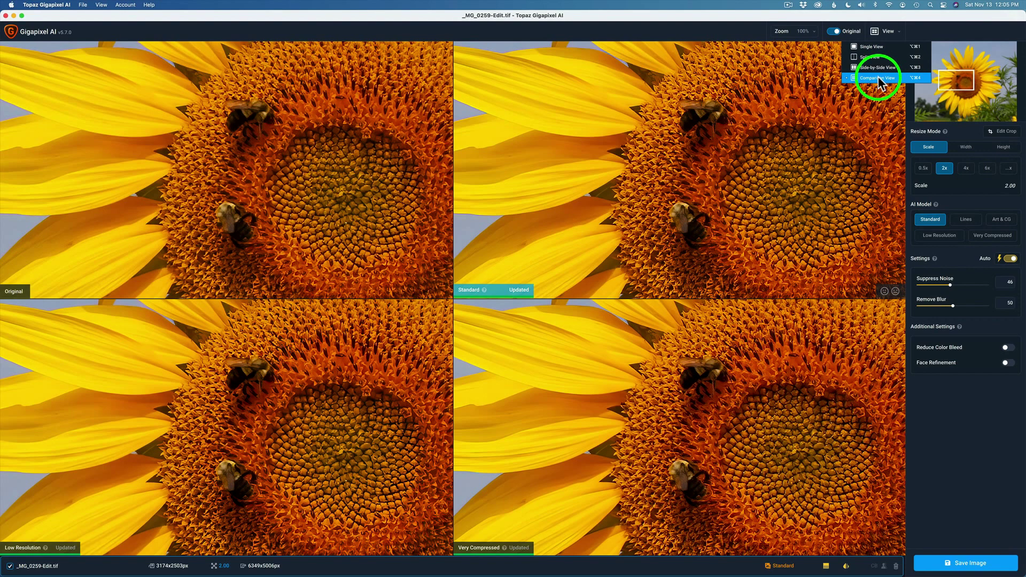
pyautogui.click(879, 81)
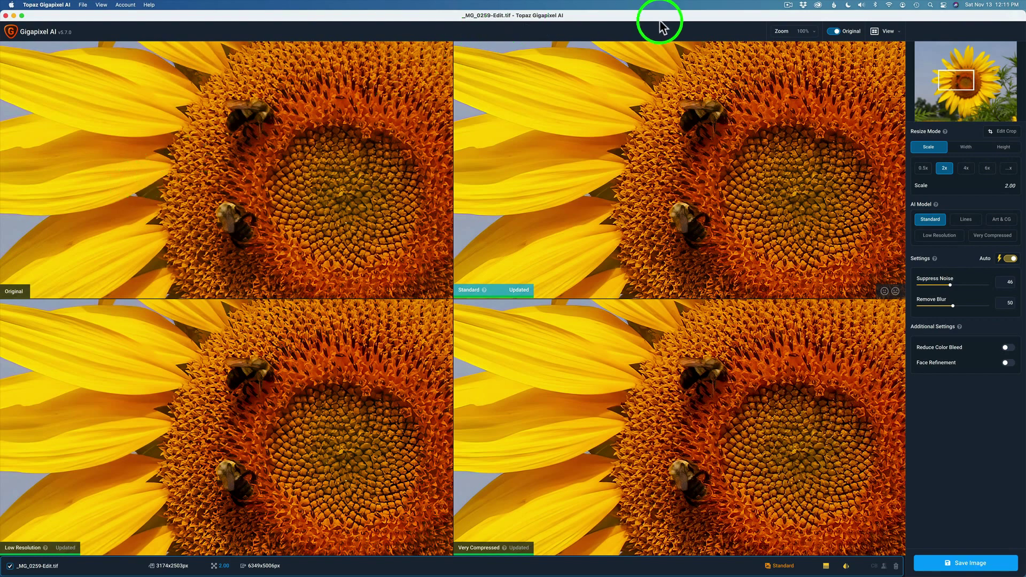
# Step: Replace the Original pane and render the top-left pane with Art & CG
pyautogui.click(835, 33)
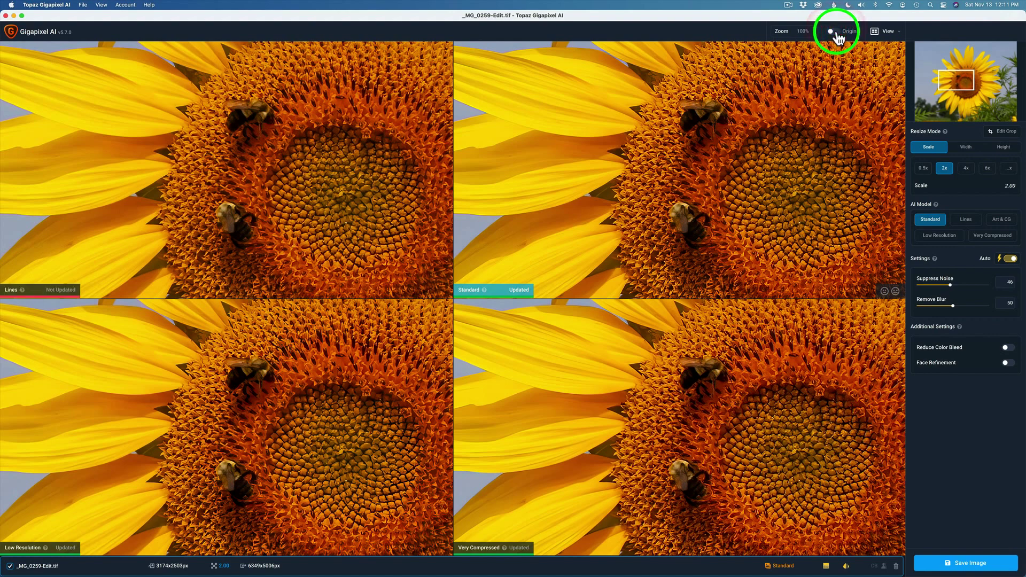
pyautogui.click(251, 175)
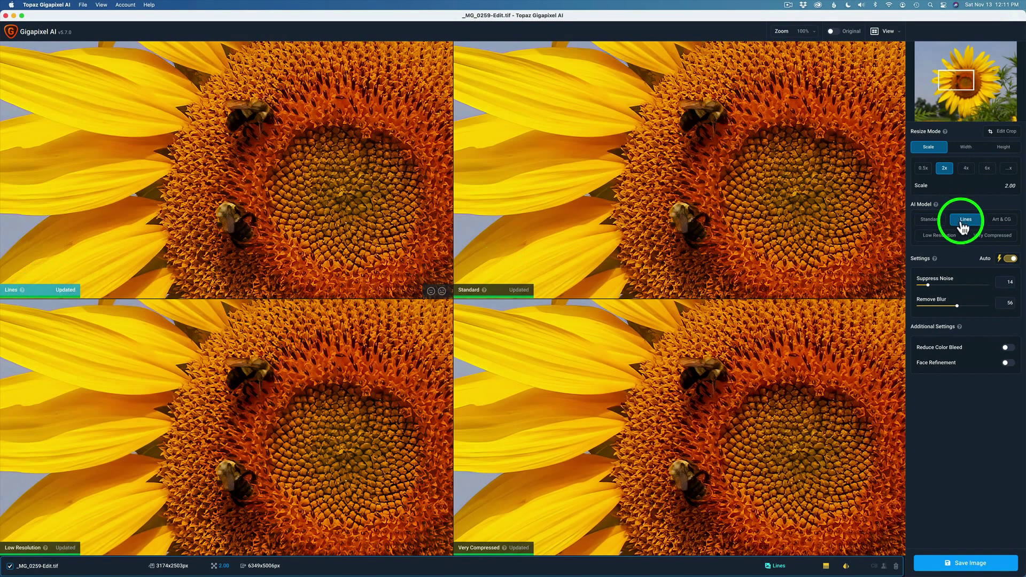
pyautogui.click(1001, 222)
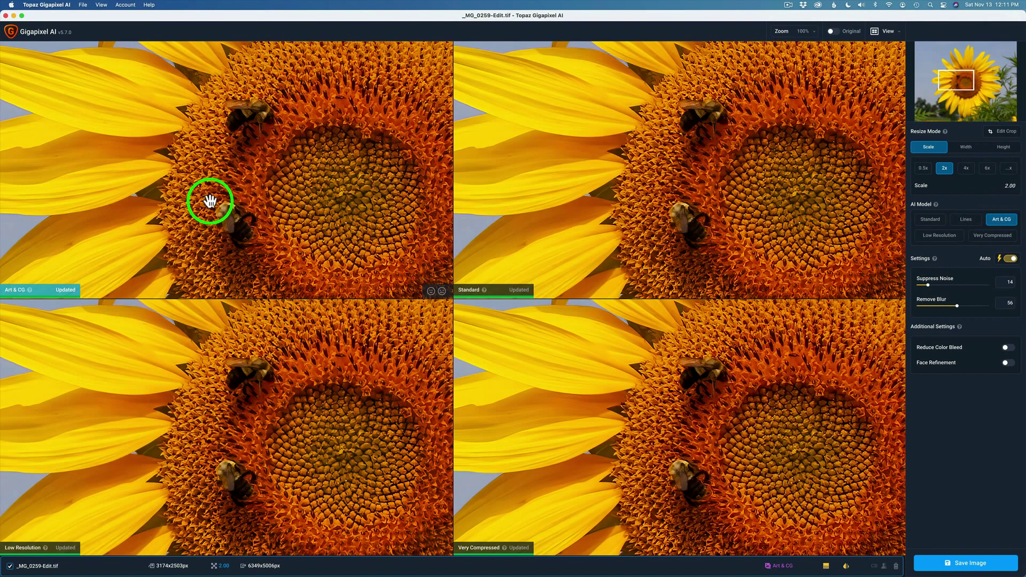
pyautogui.click(997, 239)
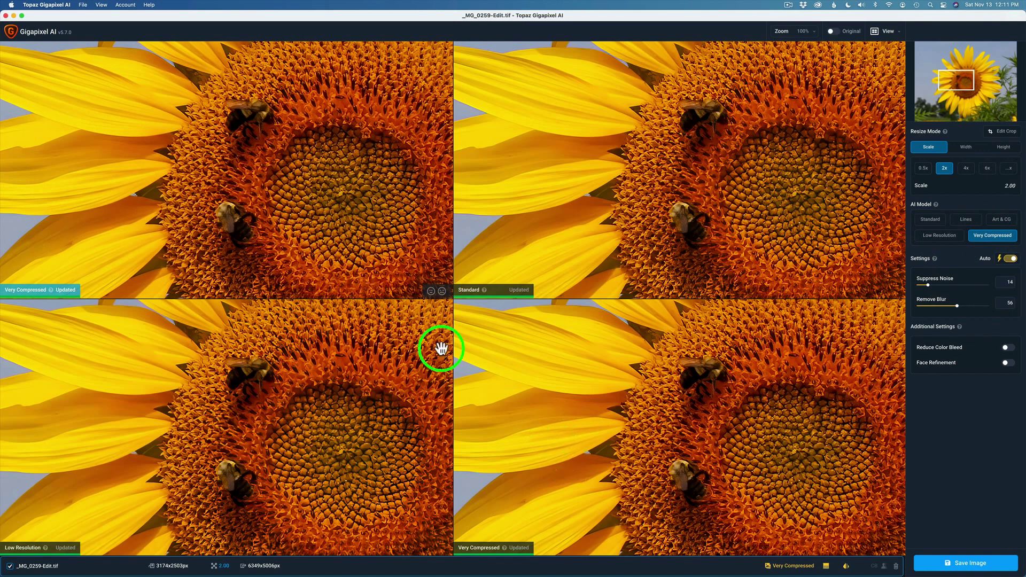
pyautogui.click(192, 196)
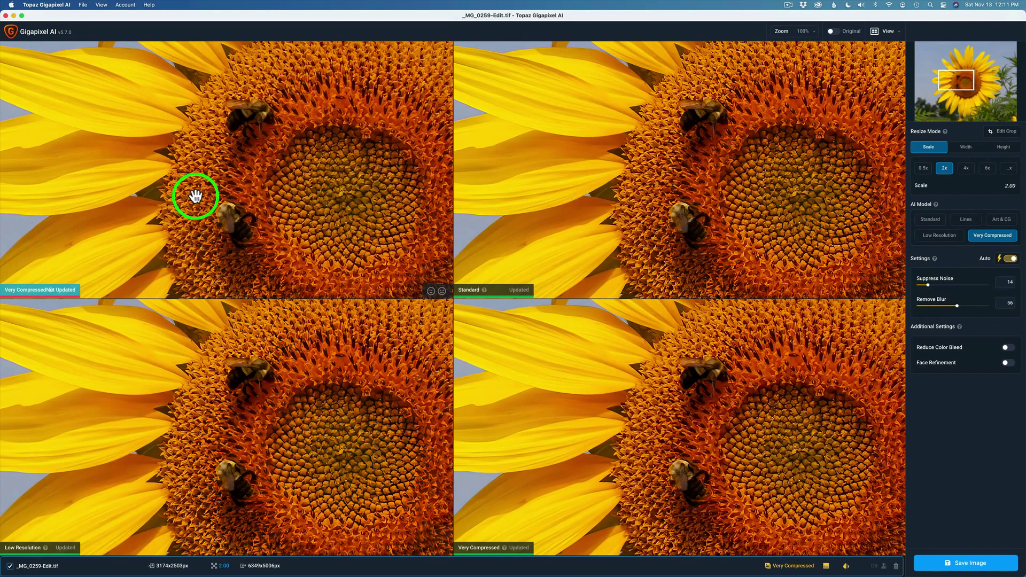
pyautogui.click(1000, 219)
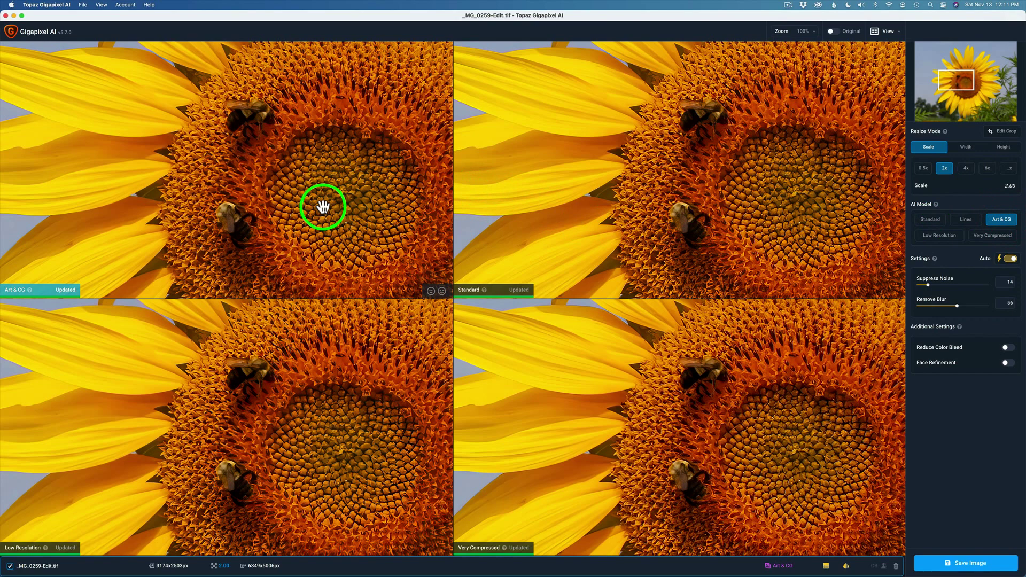
# Step: Try Very Compressed in the top-right pane, then return it to Standard
pyautogui.click(695, 185)
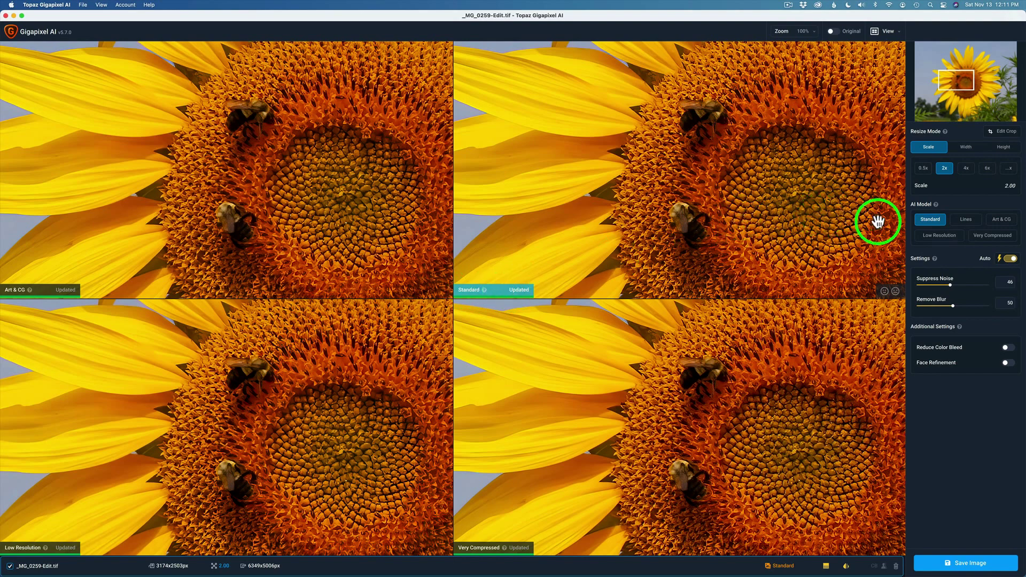
pyautogui.click(992, 237)
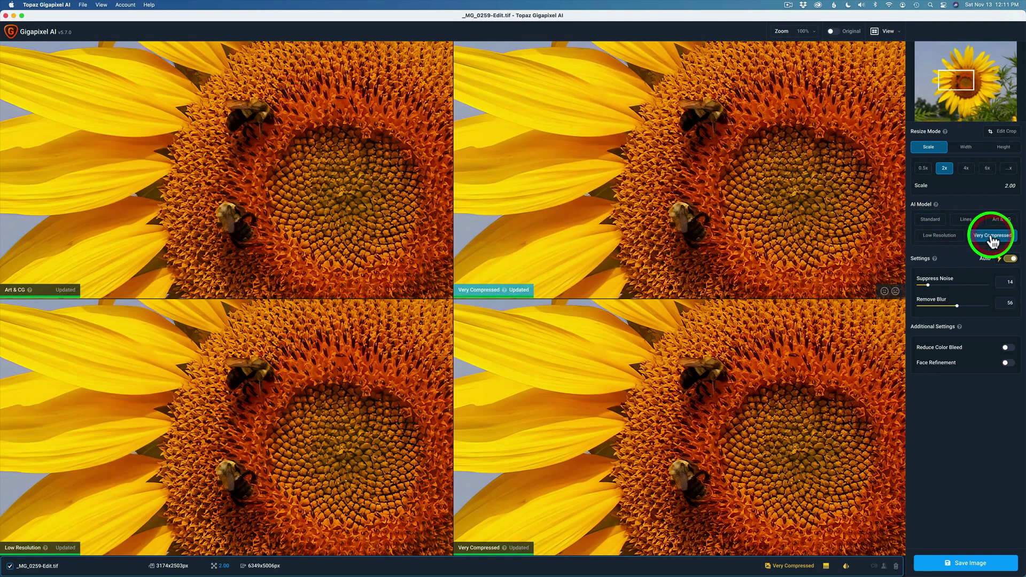
pyautogui.click(930, 221)
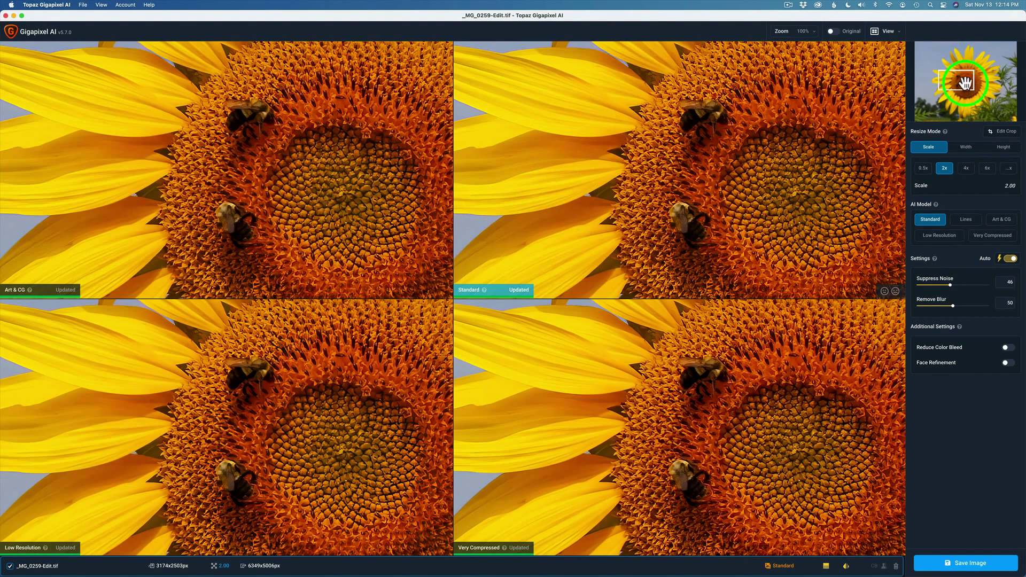
# Step: Move all four previews over the petals and review the Very Compressed and Standard panes
pyautogui.moveTo(961, 82)
pyautogui.mouseDown()
pyautogui.moveTo(971, 70)
pyautogui.moveTo(981, 82)
pyautogui.moveTo(961, 71)
pyautogui.moveTo(984, 86)
pyautogui.mouseUp()
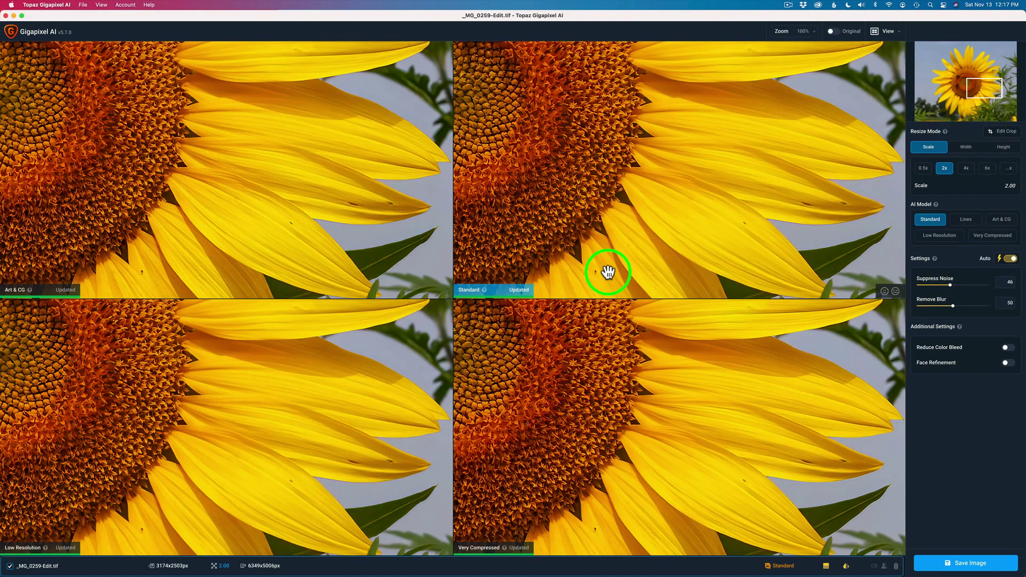
pyautogui.click(574, 418)
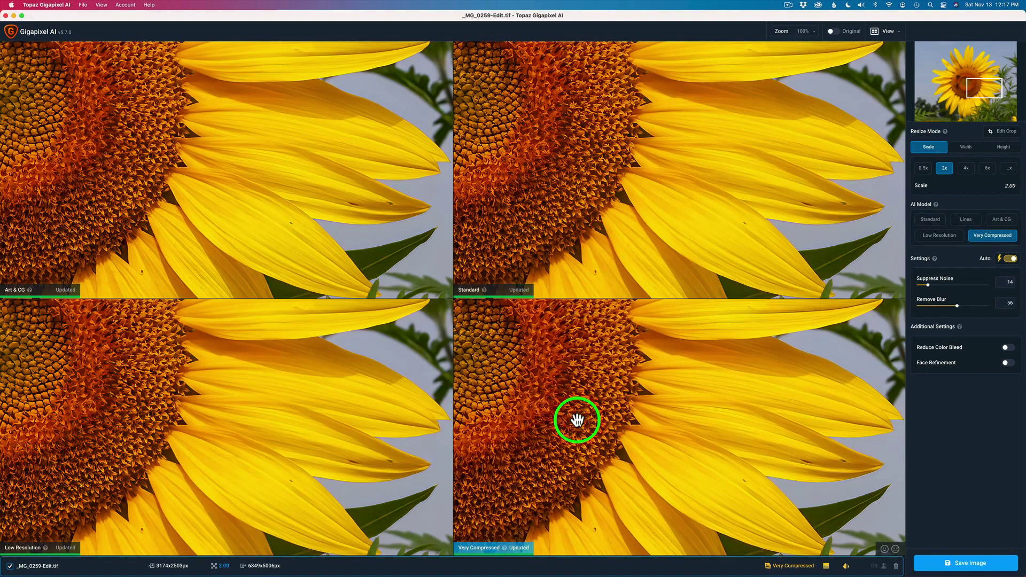
pyautogui.click(522, 217)
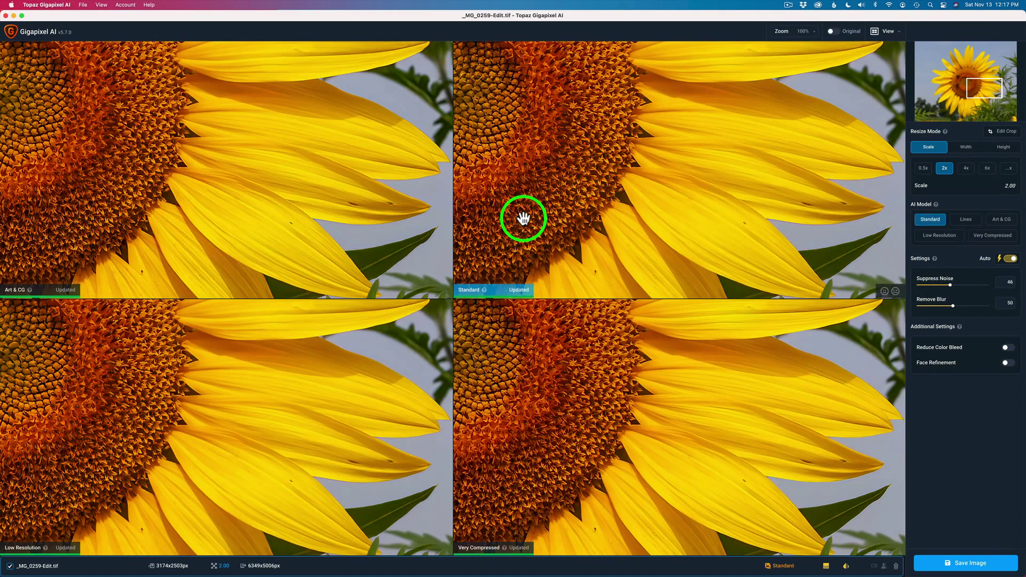